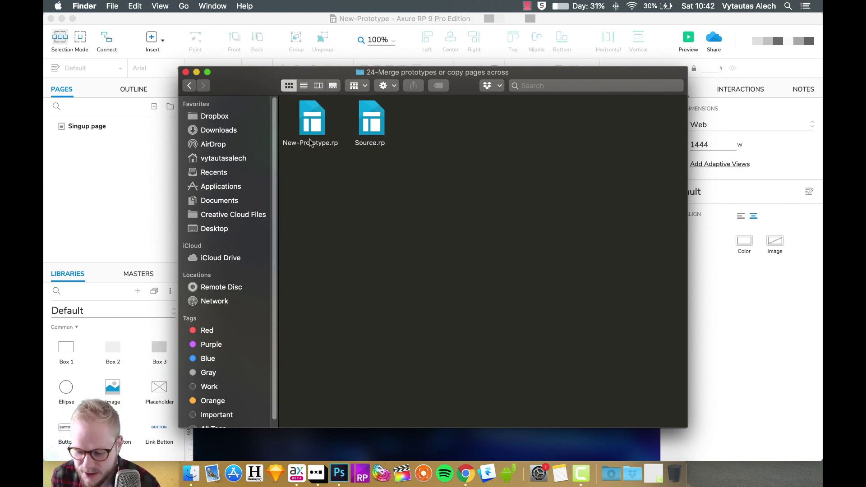
# Step: Open Source.rp from Finder in Axure and drag its window aside to reveal New-Prototype
pyautogui.click(323, 120)
pyautogui.click(366, 121)
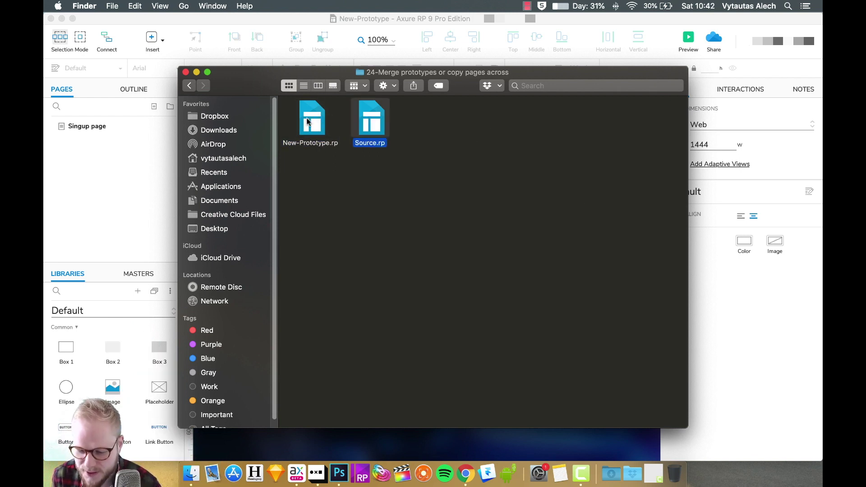
pyautogui.click(309, 121)
pyautogui.click(374, 131)
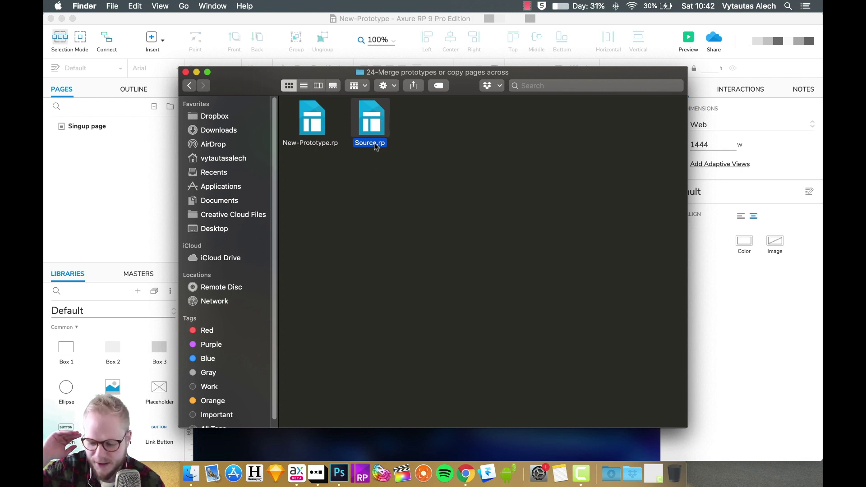
pyautogui.click(316, 143)
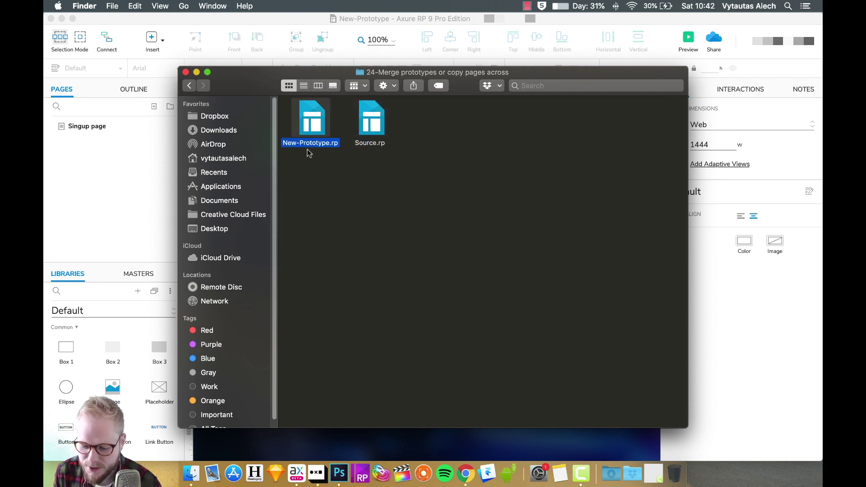
pyautogui.click(369, 125)
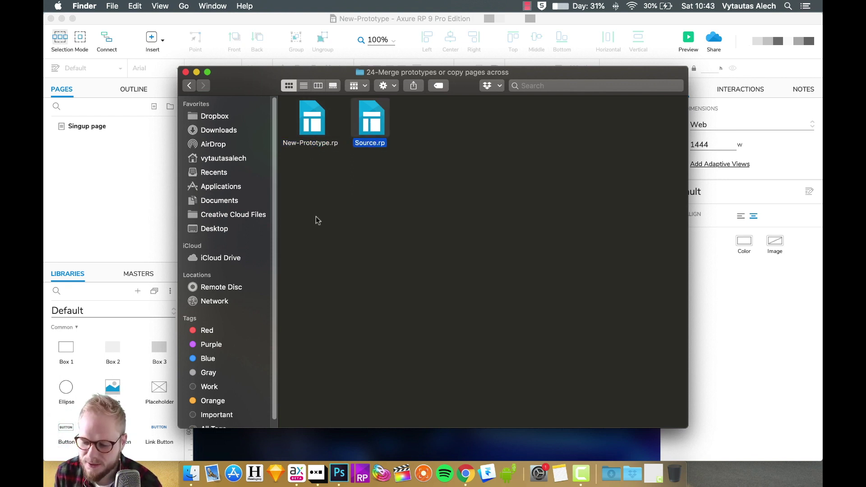
pyautogui.doubleClick(374, 112)
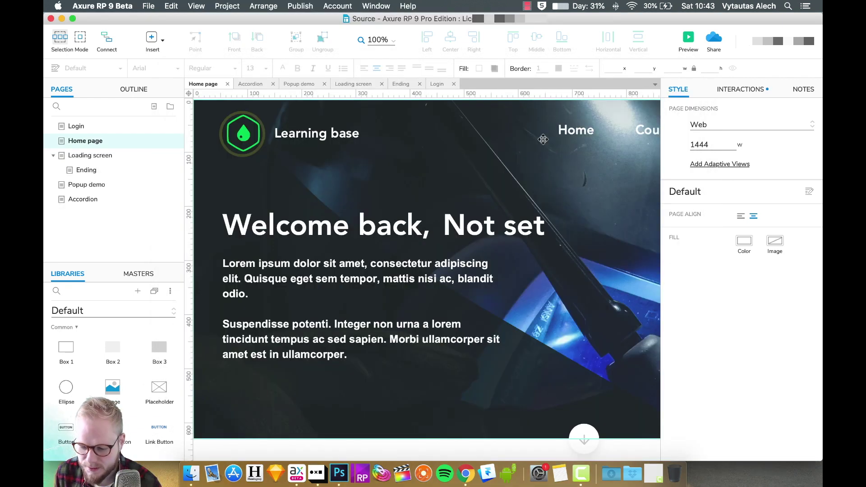
pyautogui.moveTo(272, 16); pyautogui.dragTo(372, 64)
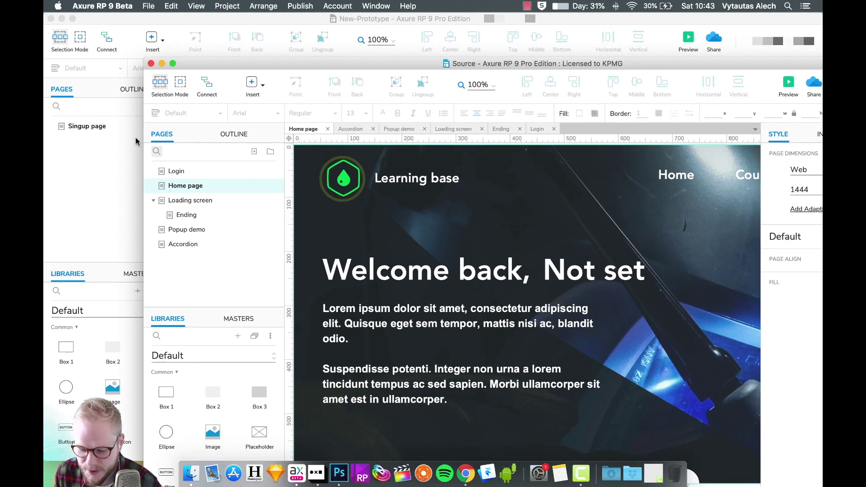
# Step: Copy Home page from the Source Pages panel and bring New-Prototype back to the front
pyautogui.click(87, 129)
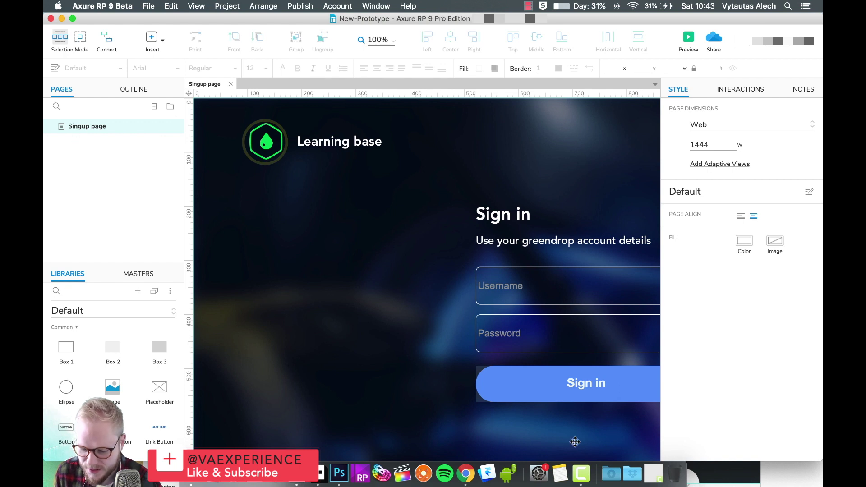
pyautogui.click(758, 483)
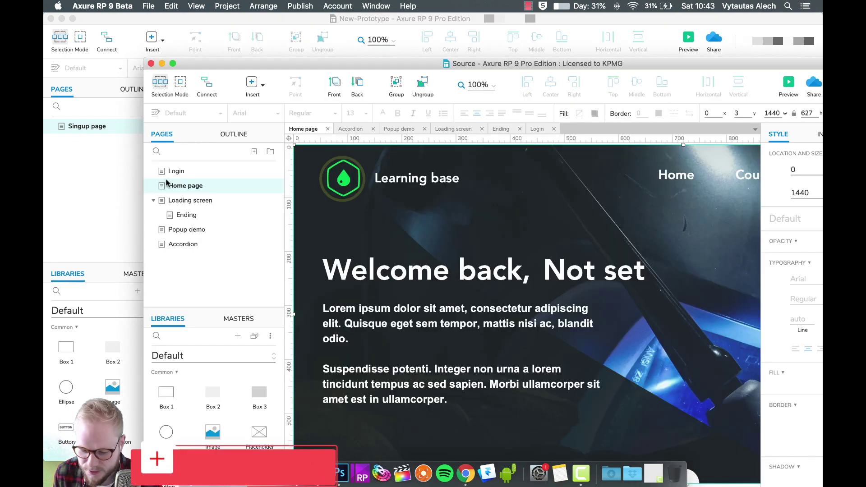
pyautogui.doubleClick(190, 185)
pyautogui.click(219, 221)
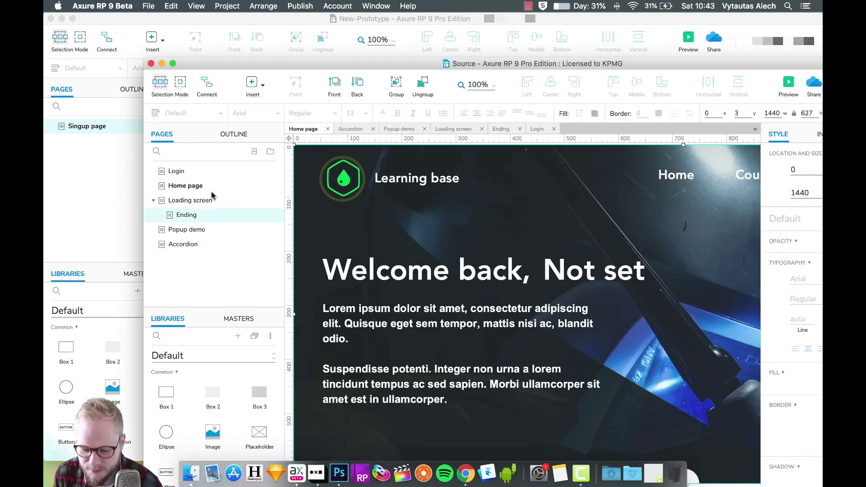
pyautogui.click(195, 187)
pyautogui.rightClick(199, 187)
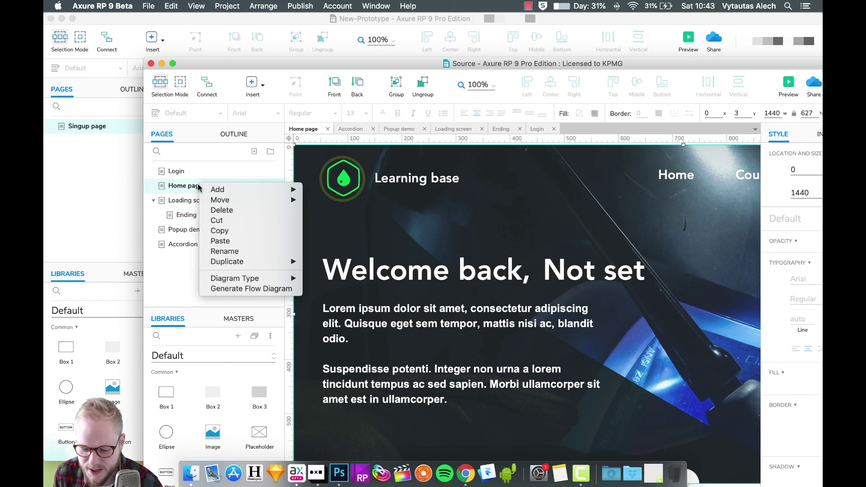
pyautogui.click(220, 231)
pyautogui.click(100, 164)
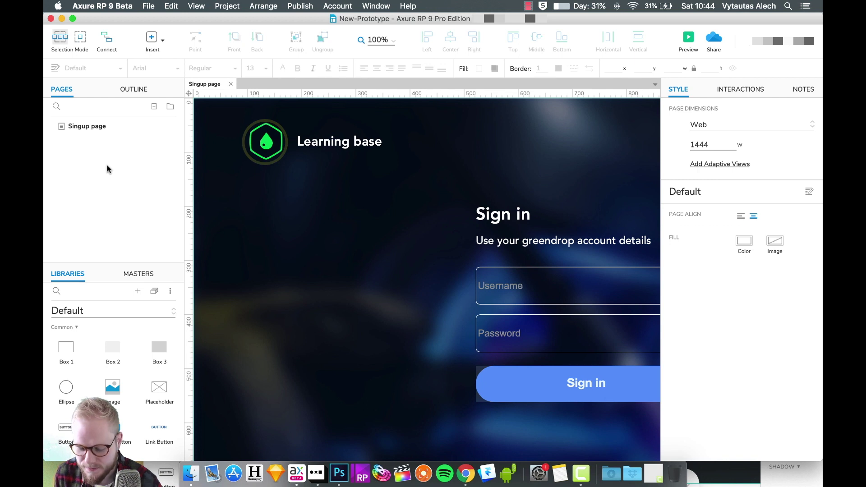
# Step: Paste Home page into New-Prototype's pages, keeping its name, and open it
pyautogui.press('super+v')
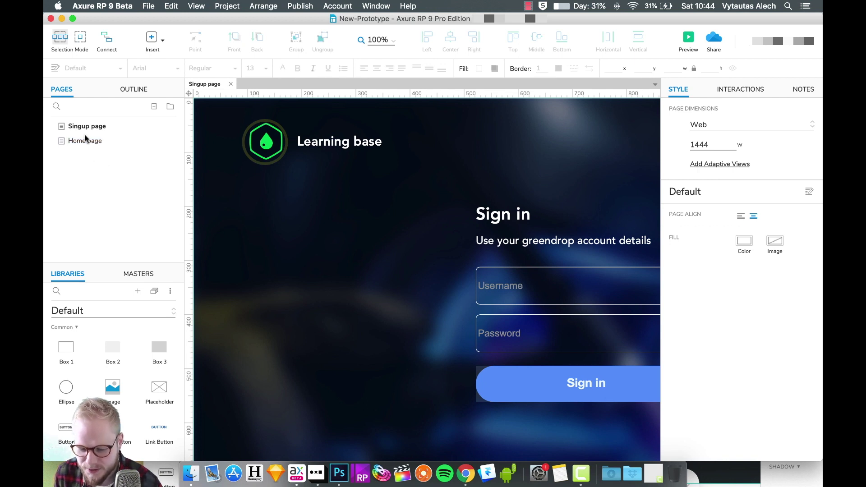
pyautogui.click(86, 137)
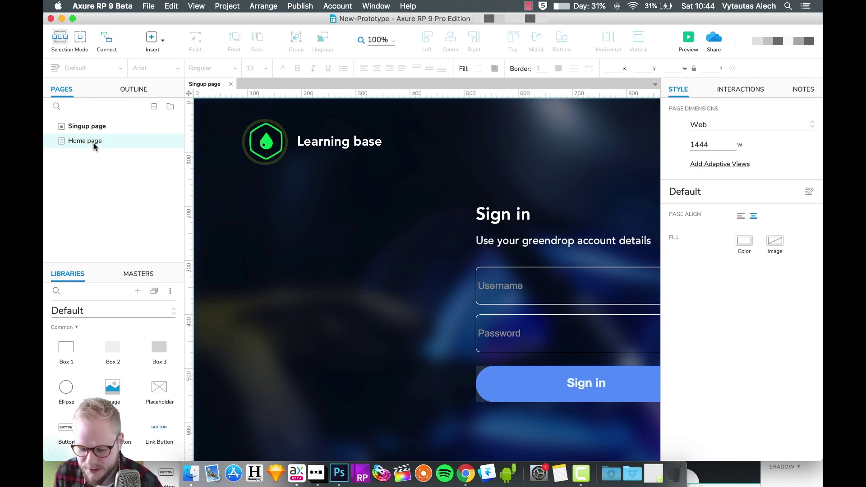
pyautogui.doubleClick(95, 144)
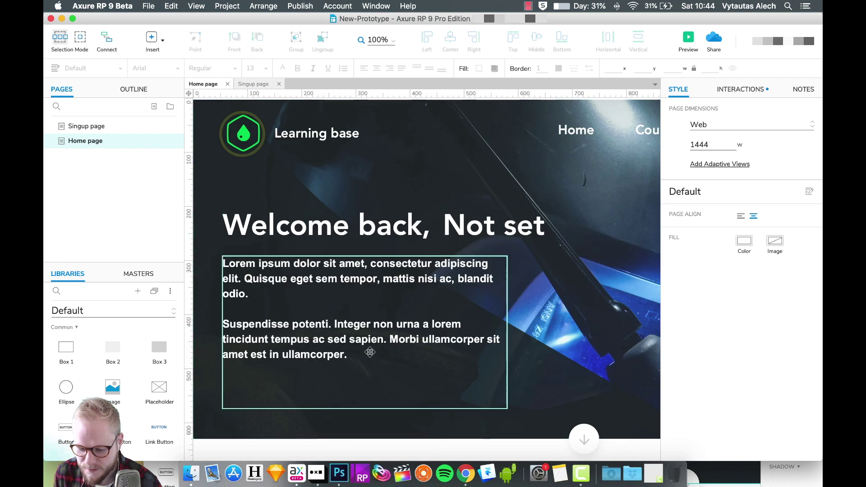
pyautogui.click(77, 195)
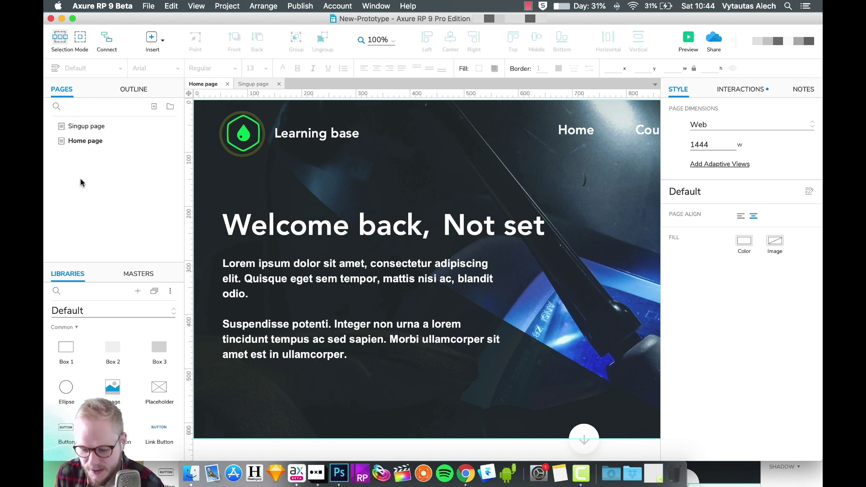
# Step: Delete the pasted Home page, then import from RP file, choosing Source.rp
pyautogui.rightClick(77, 141)
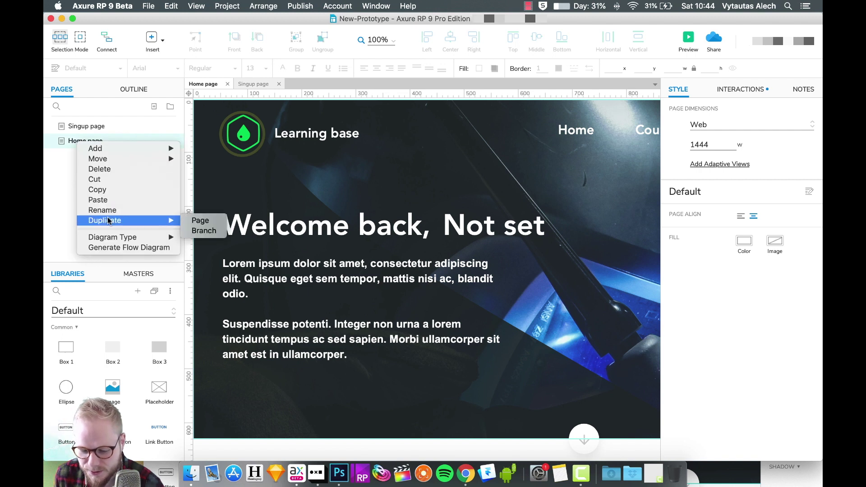
pyautogui.press('Escape')
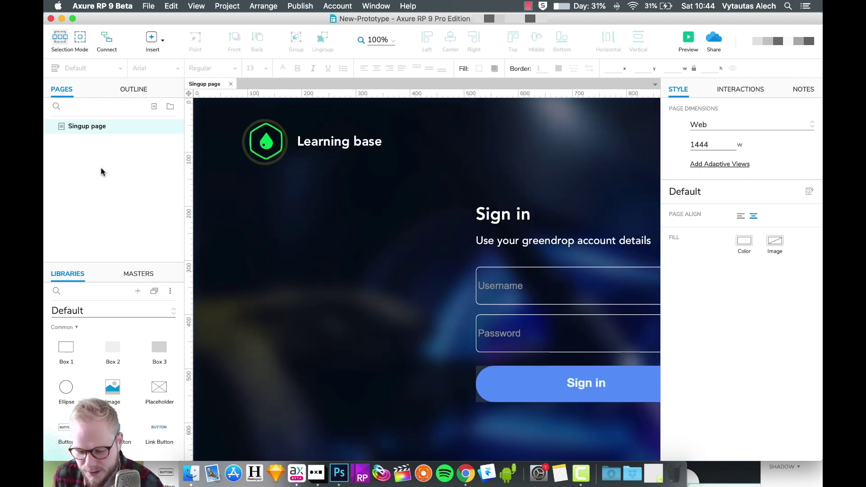
pyautogui.click(147, 6)
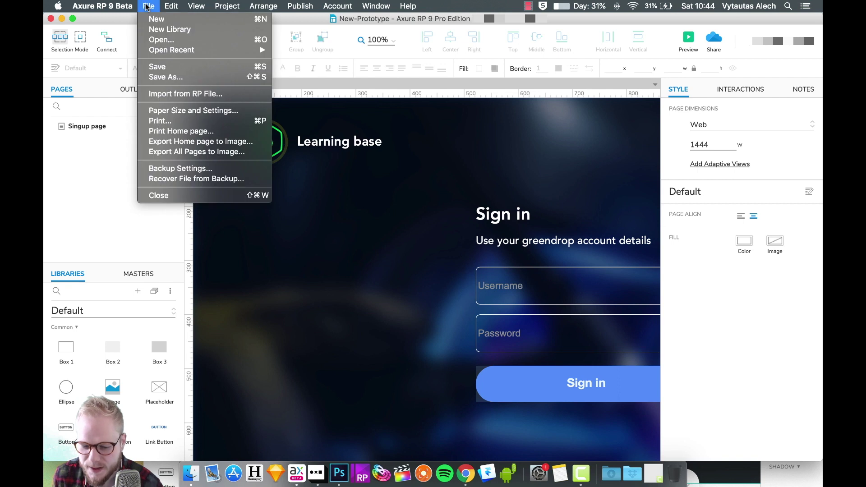
pyautogui.click(213, 94)
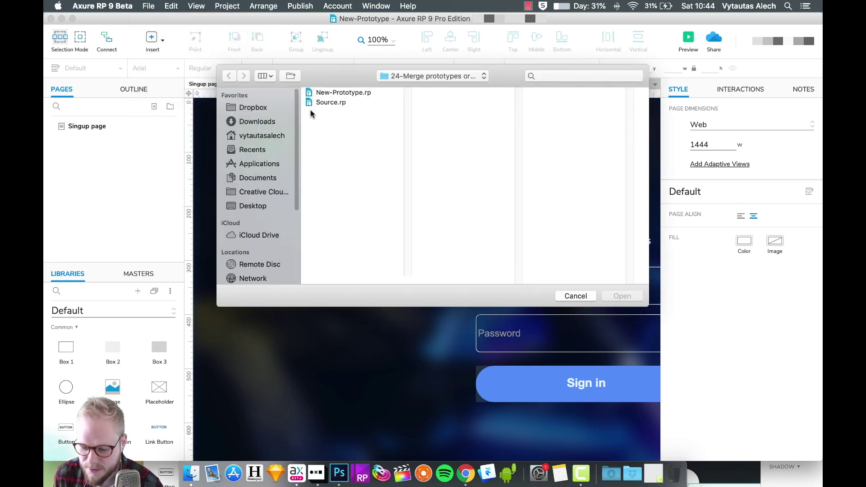
pyautogui.moveTo(348, 77); pyautogui.dragTo(340, 92)
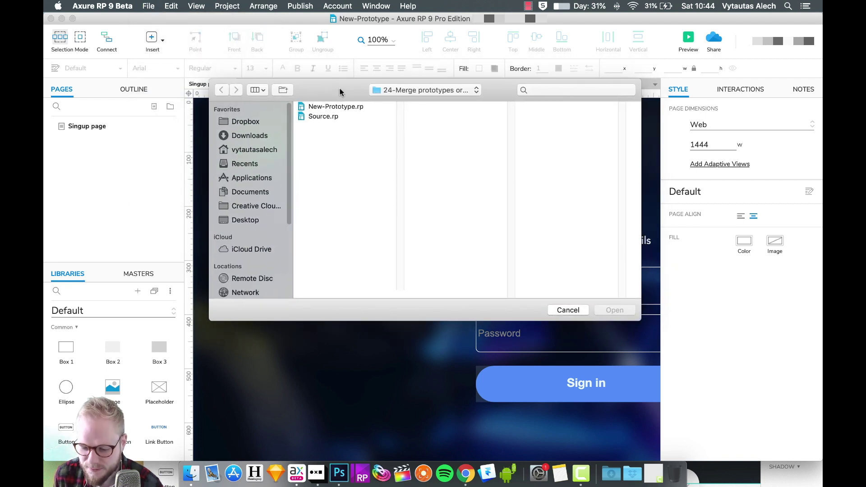
pyautogui.click(323, 116)
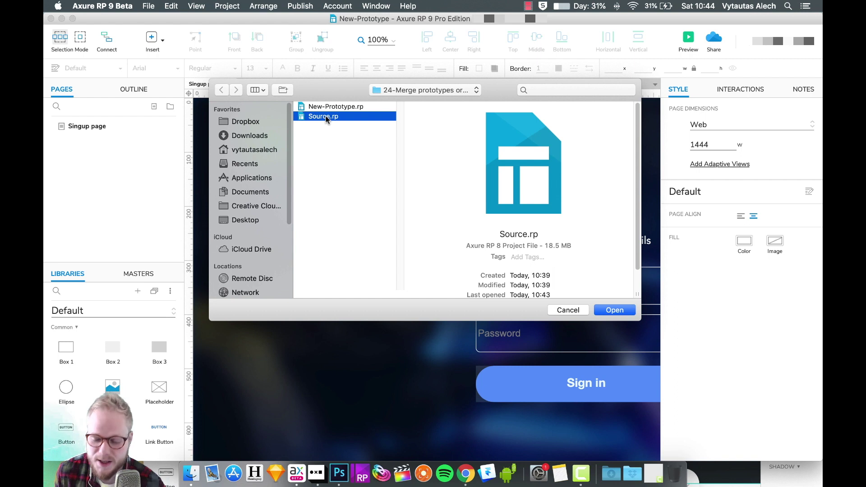
pyautogui.doubleClick(326, 117)
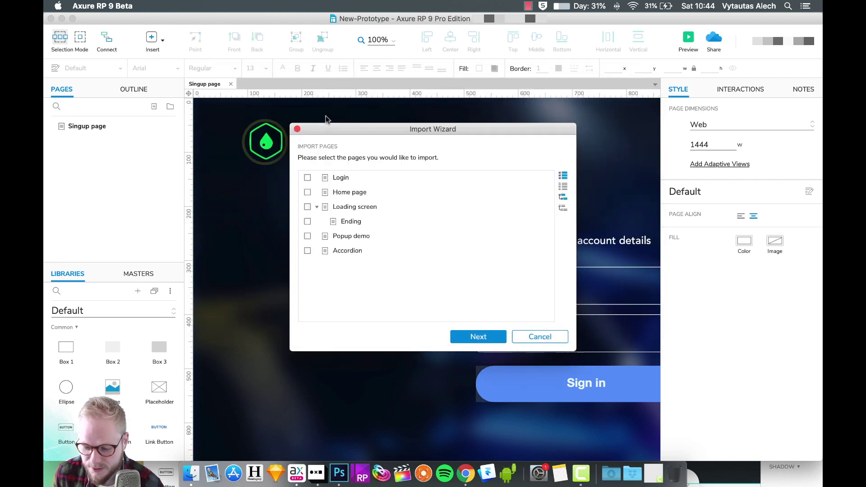
# Step: Check all six pages: Login, Home page, Loading screen, Ending, Popup demo, Accordion
pyautogui.moveTo(375, 130); pyautogui.dragTo(373, 124)
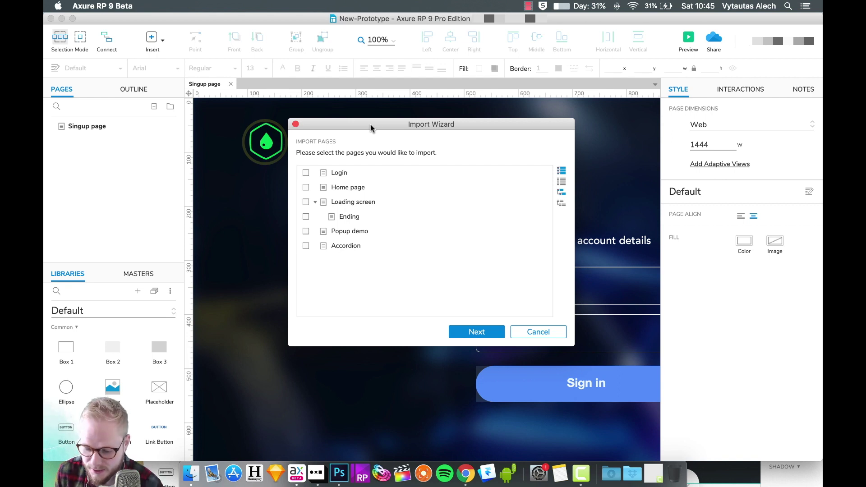
pyautogui.click(306, 173)
pyautogui.click(305, 188)
pyautogui.click(306, 202)
pyautogui.click(306, 216)
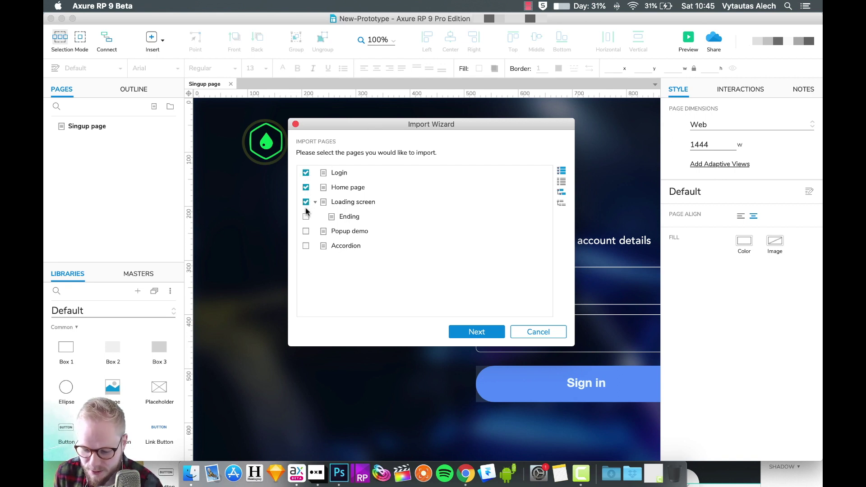
pyautogui.click(306, 231)
pyautogui.click(305, 245)
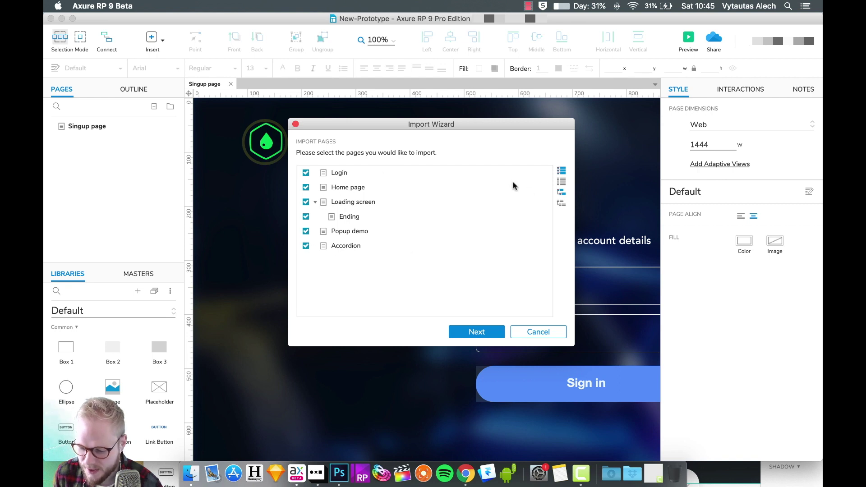
# Step: Advance past the empty Masters step to Review Import Actions
pyautogui.click(479, 332)
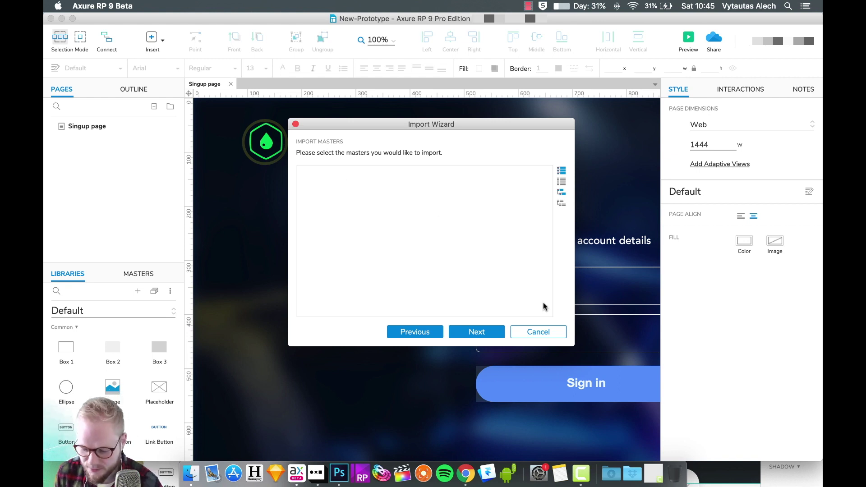
pyautogui.click(496, 332)
pyautogui.moveTo(425, 126); pyautogui.dragTo(427, 123)
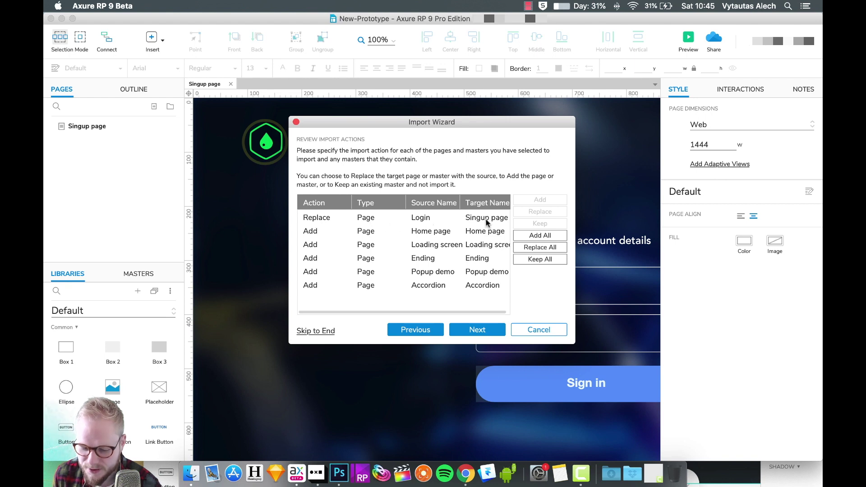
# Step: Change Login's import action from replacing Singup page to Add, then continue
pyautogui.click(322, 221)
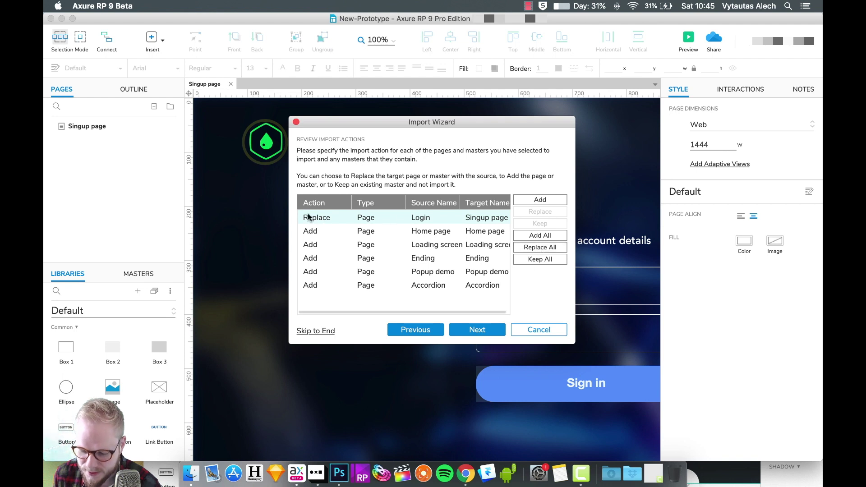
pyautogui.click(537, 201)
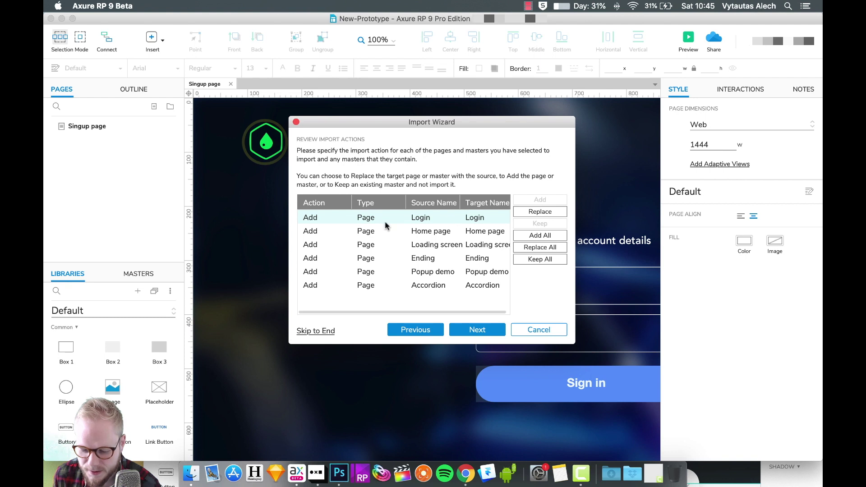
pyautogui.click(329, 231)
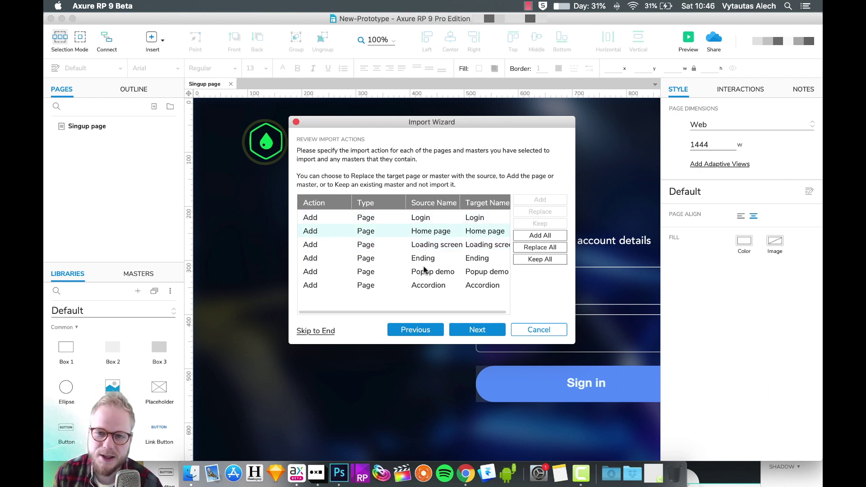
pyautogui.click(477, 329)
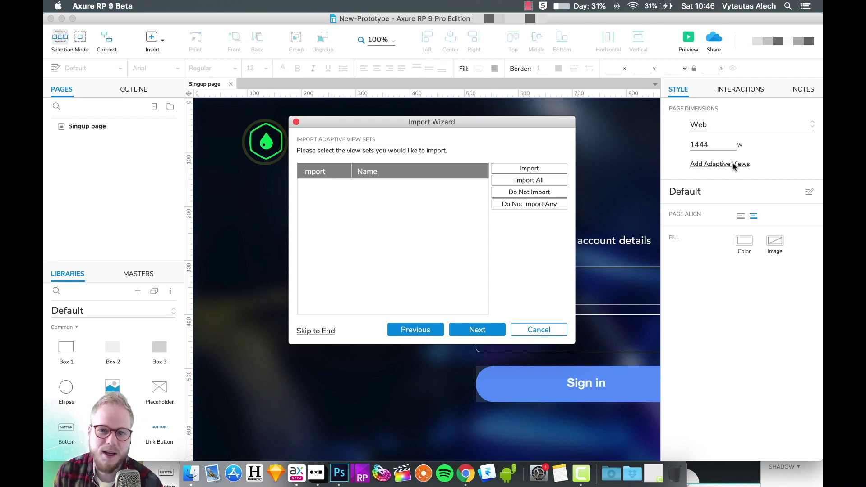
# Step: Skip the empty adaptive view sets step to the generator configurations
pyautogui.click(477, 330)
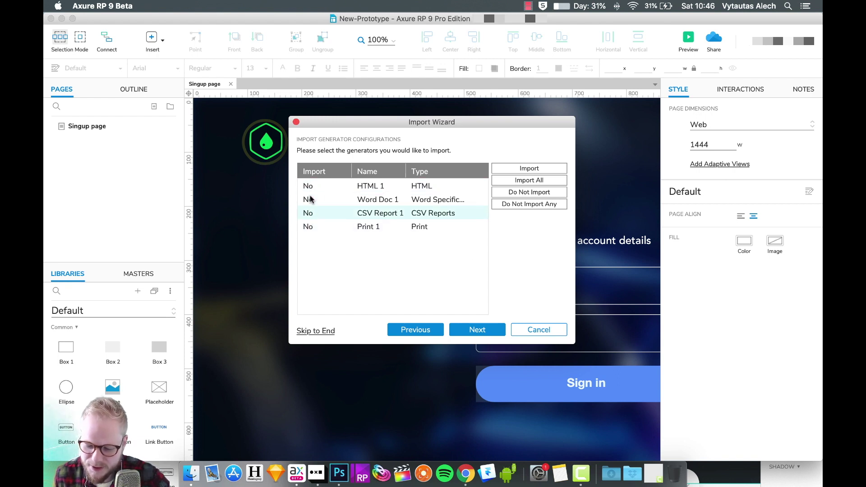
# Step: Include the Page Overview notes field and all widget notes fields and sets
pyautogui.click(492, 333)
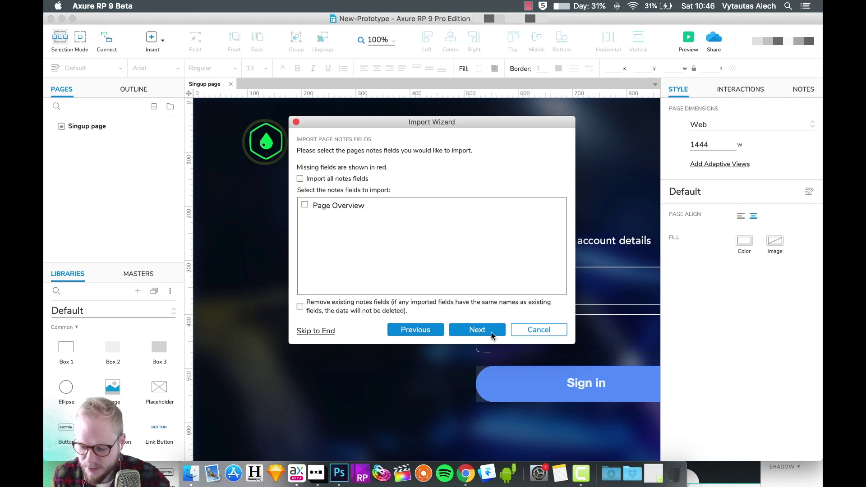
pyautogui.click(304, 206)
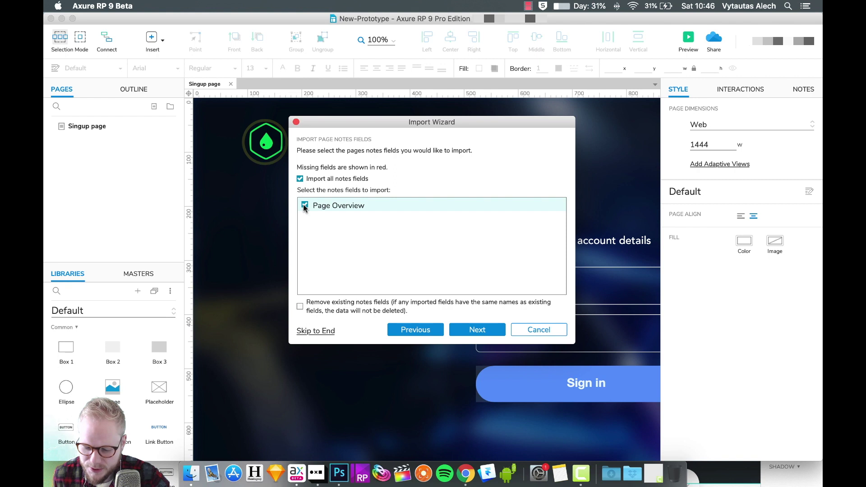
pyautogui.click(488, 326)
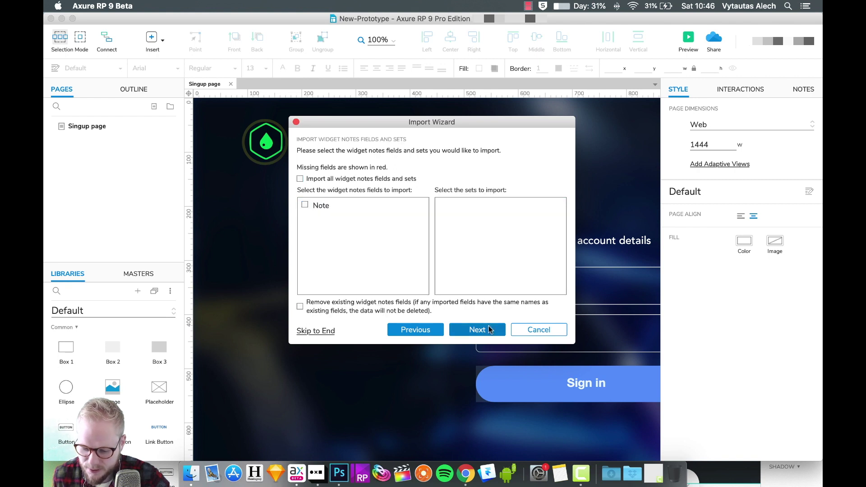
pyautogui.click(300, 178)
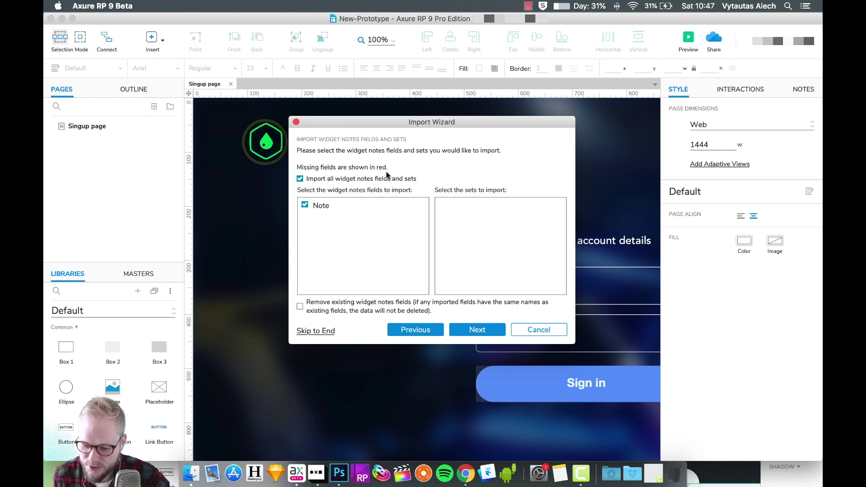
pyautogui.click(491, 326)
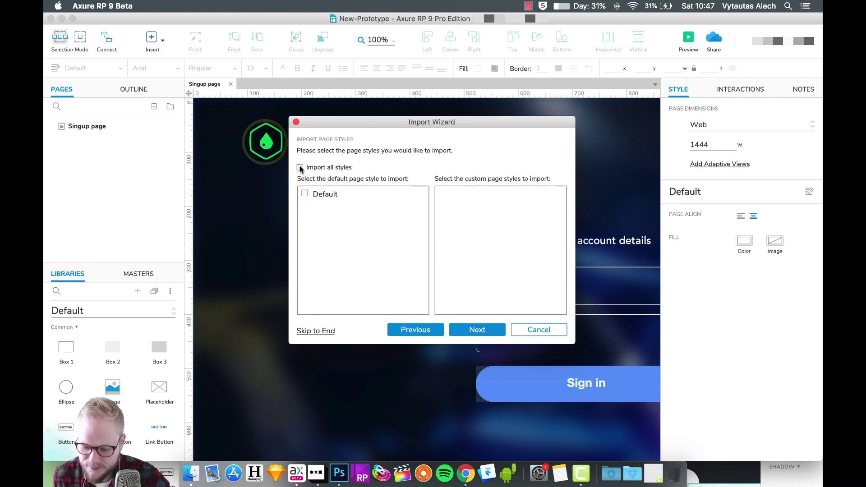
# Step: Keep Import all styles checked for the Box 2 through Form Disabled styles and continue
pyautogui.press('Return')
pyautogui.scroll(-5, 471, 245)
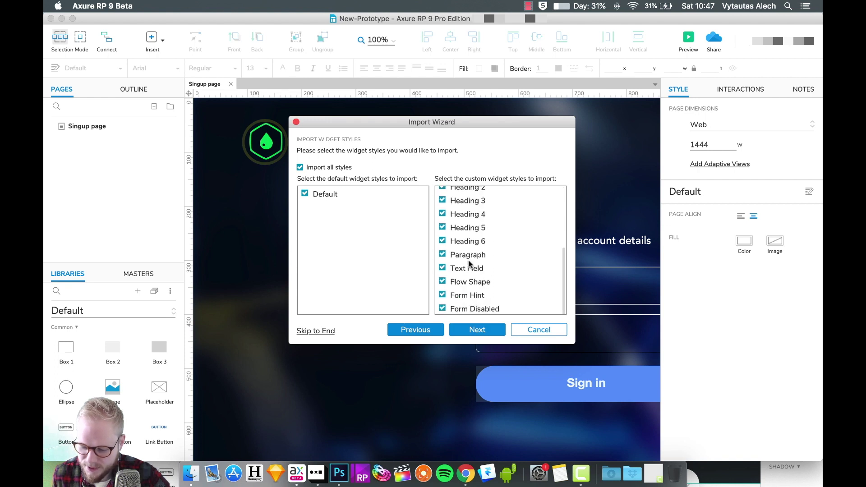
pyautogui.scroll(4, 469, 257)
pyautogui.scroll(2, 469, 257)
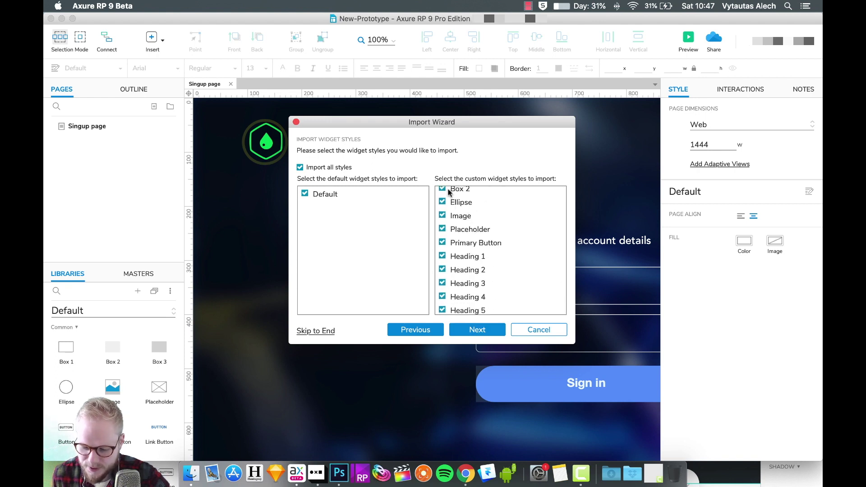
pyautogui.click(480, 331)
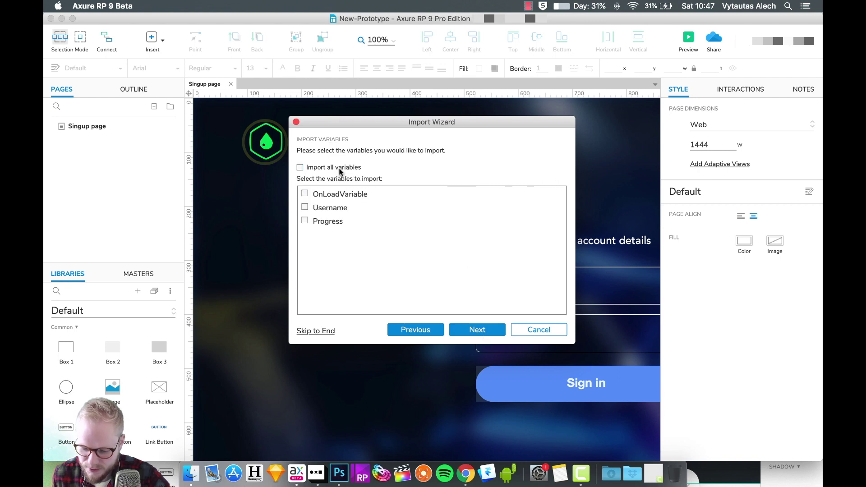
# Step: Tick OnLoadVariable, Username and Progress for import, then finish from the summary
pyautogui.click(300, 167)
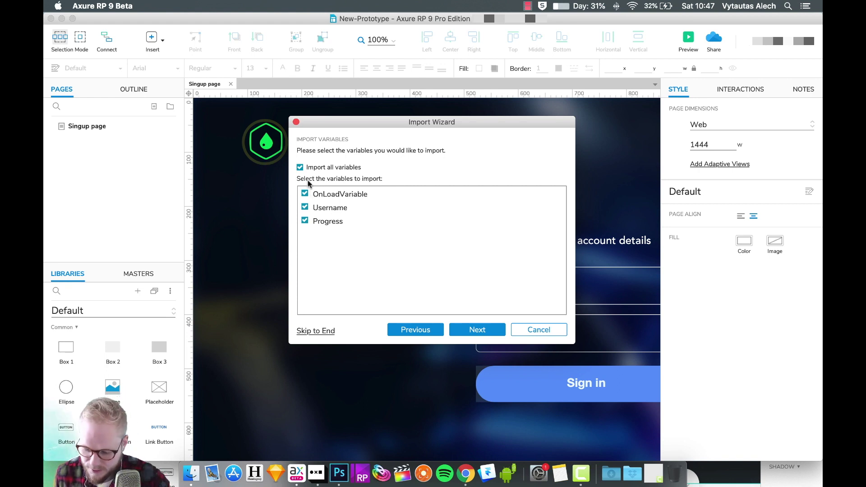
pyautogui.click(478, 333)
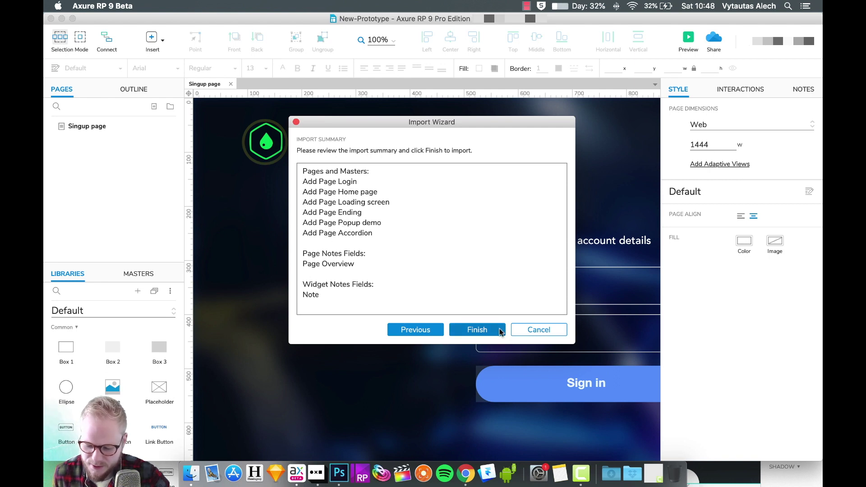
pyautogui.click(494, 334)
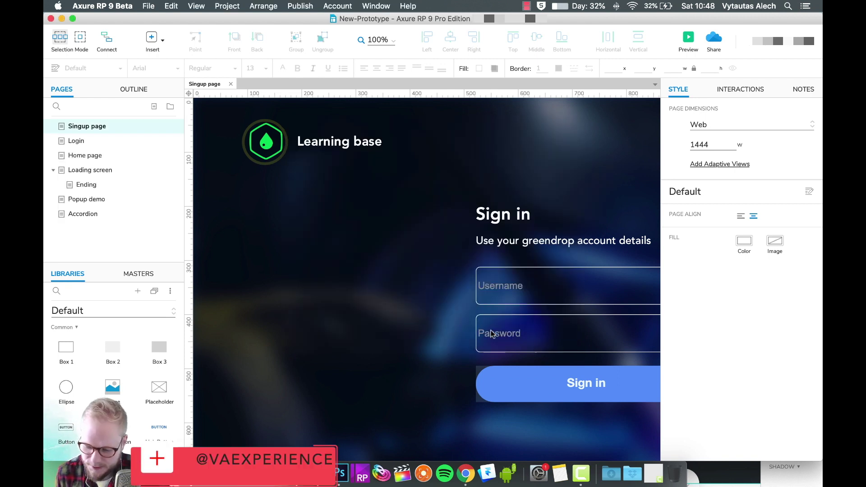
# Step: Check the imported Login and Loading screen pages, then preview Loading screen in the browser
pyautogui.click(85, 140)
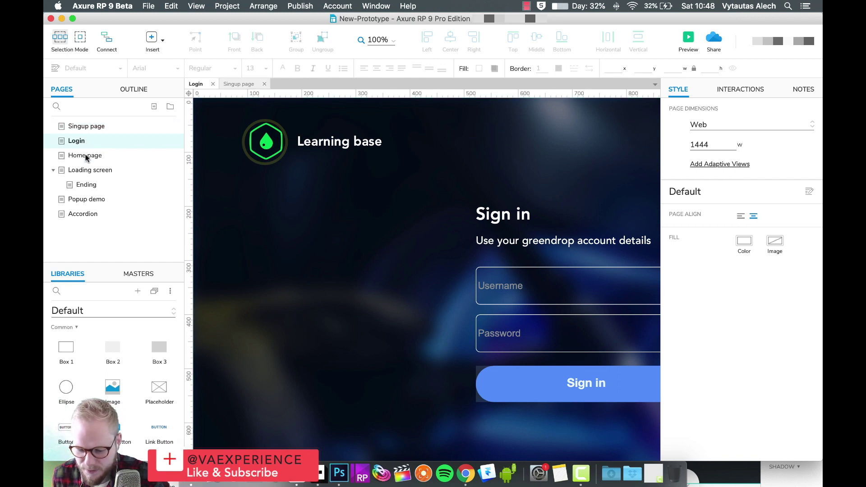
pyautogui.click(87, 156)
pyautogui.click(86, 169)
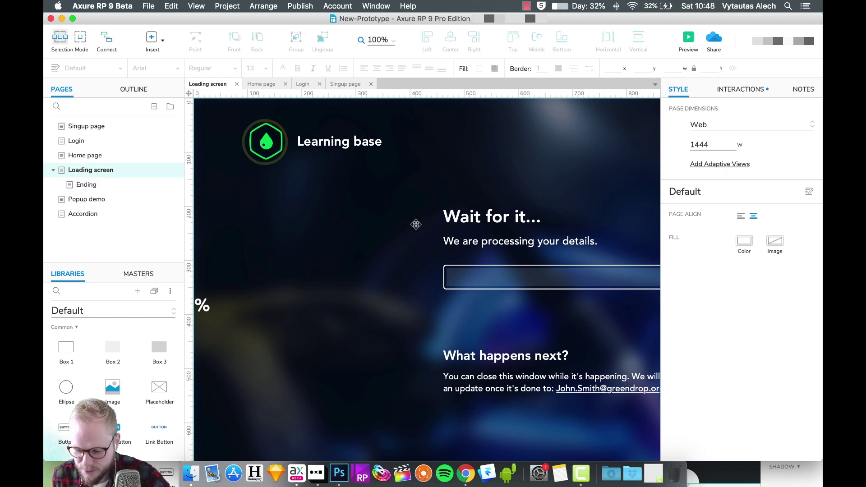
pyautogui.hscroll(5, 469, 252)
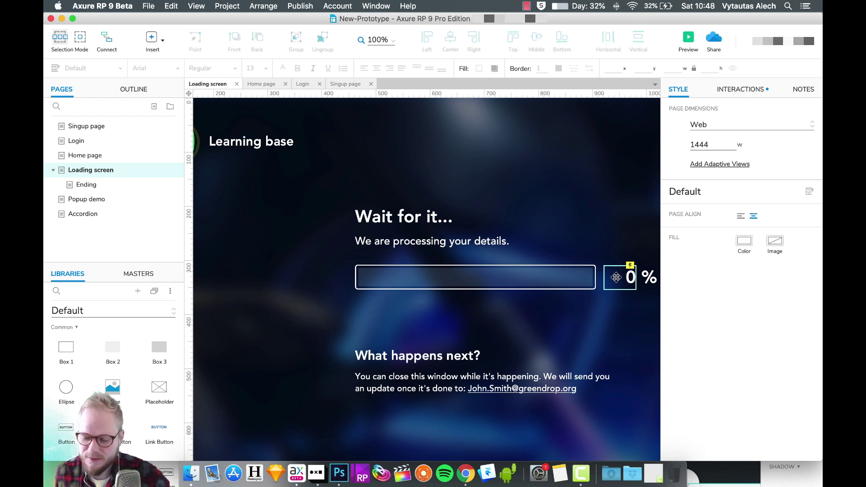
pyautogui.click(685, 41)
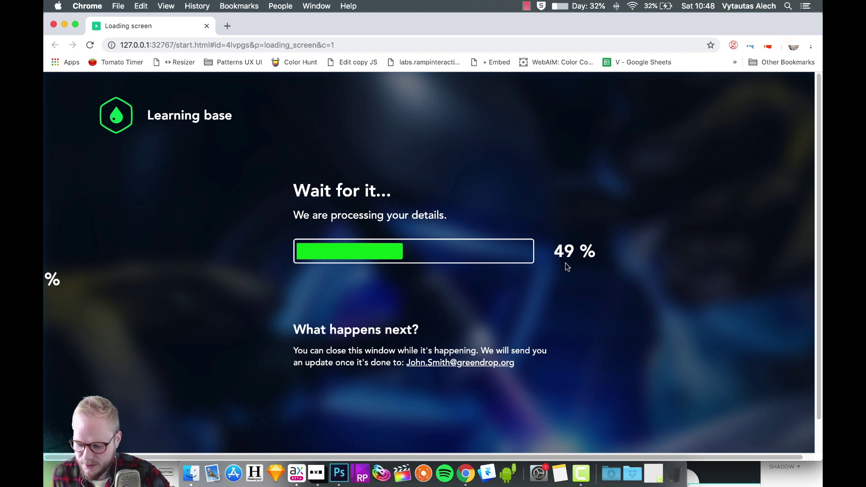
# Step: Close the Chrome preview once the progress bar reaches 67 %
pyautogui.click(207, 26)
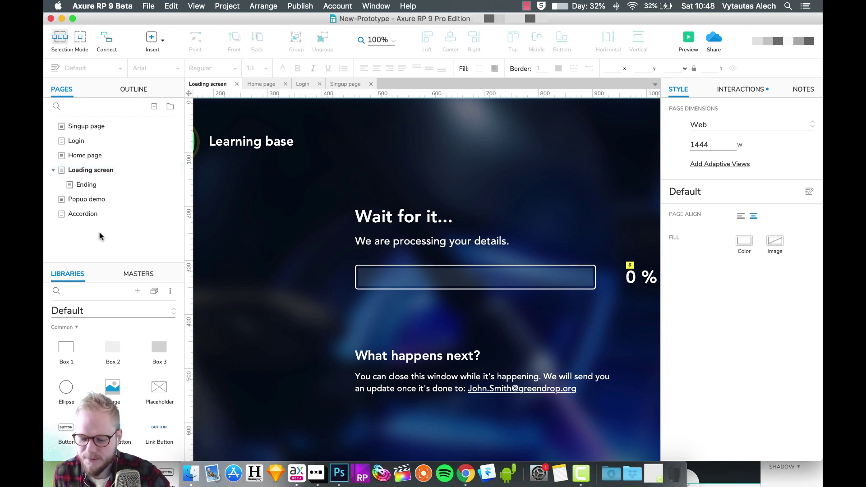